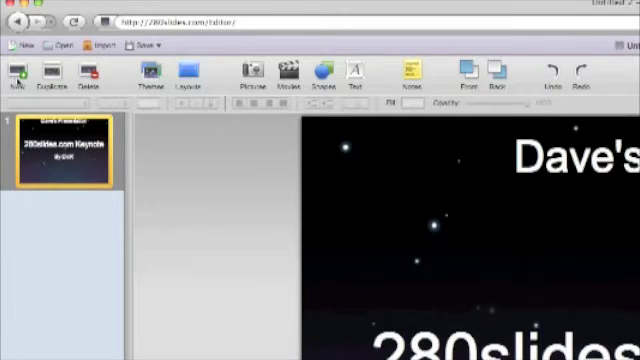
- Review the presentation themes and keep the starry theme
click(152, 75)
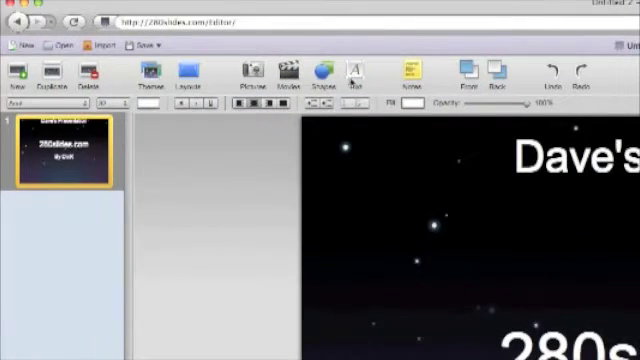
- Bring up the shapes library and move its panel off the slide text
click(320, 73)
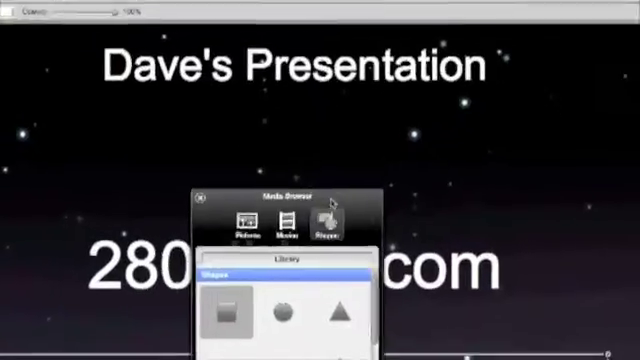
drag(321, 182, 296, 180)
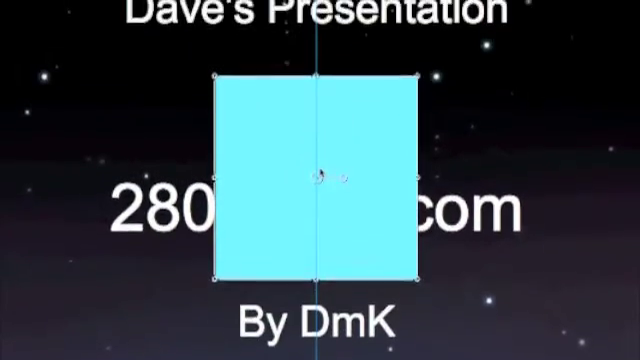
- Move the cyan square up under the title as a wide bar
drag(320, 200, 318, 183)
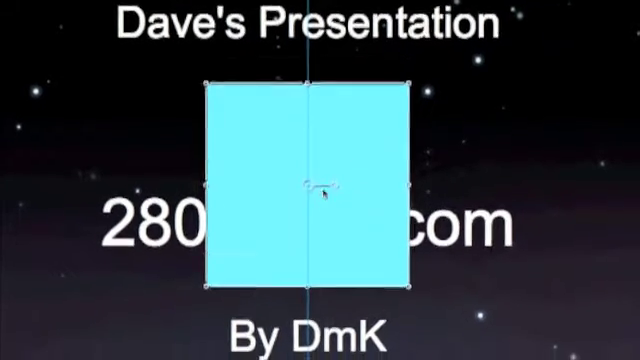
drag(320, 200, 321, 168)
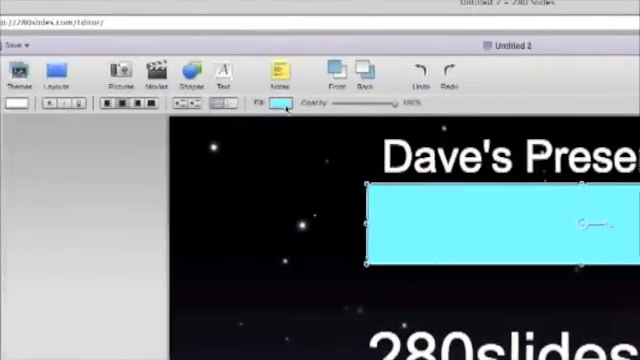
click(282, 103)
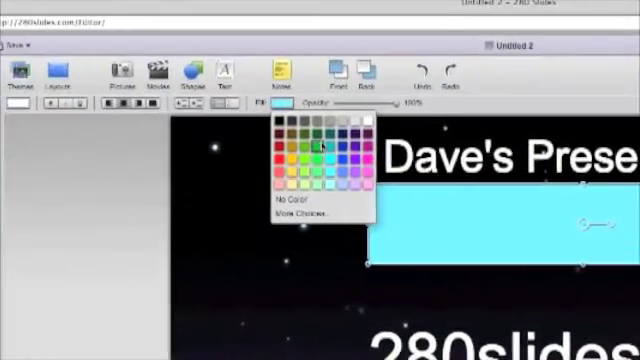
- Fill the bar dark green at about 90% opacity and place it behind the title
click(318, 138)
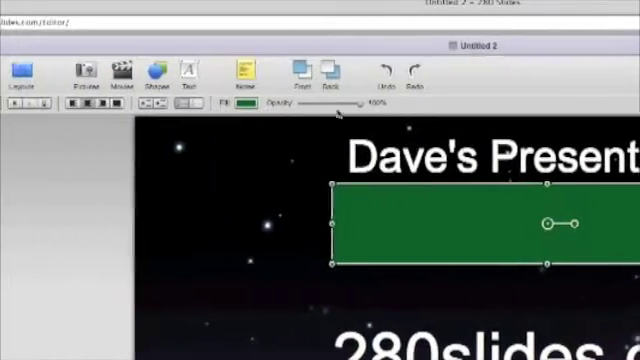
mouse_move(335, 104)
mouse_down()
mouse_move(307, 107)
mouse_move(314, 106)
mouse_up()
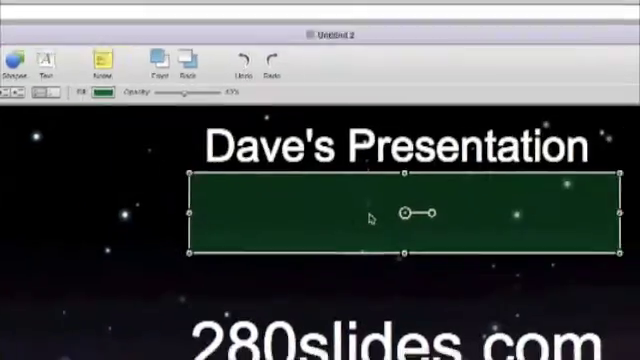
drag(370, 218, 323, 172)
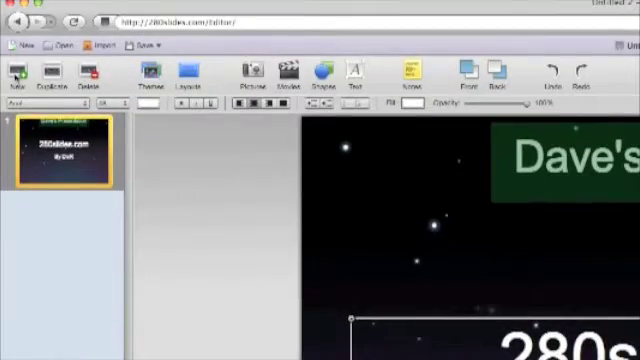
- Add slide 2 with the Title And Content layout and start editing its title
click(18, 74)
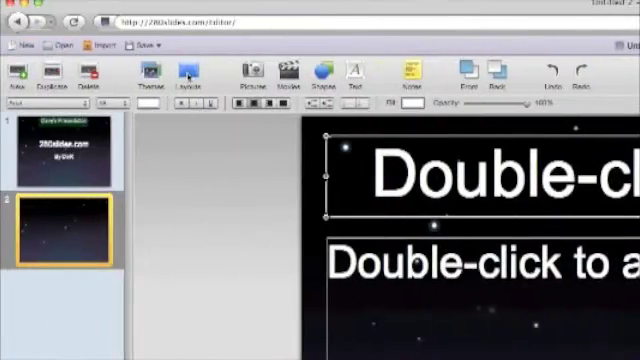
click(188, 72)
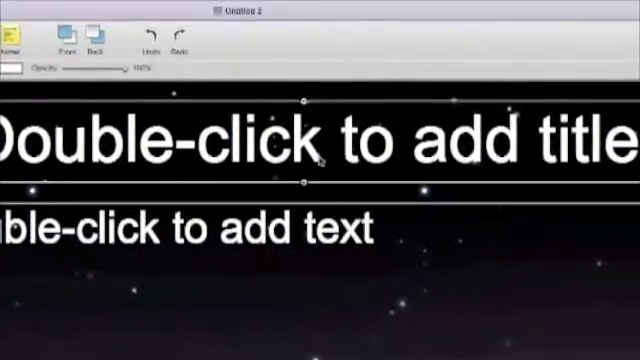
double_click(332, 118)
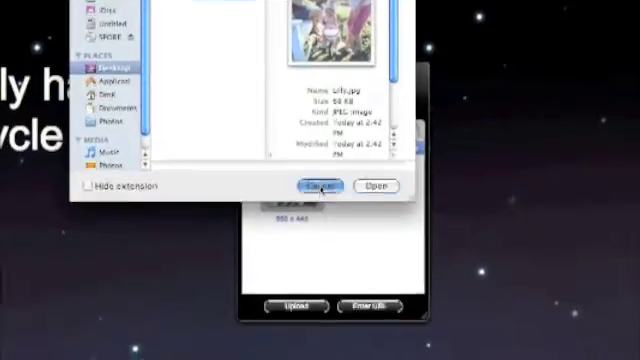
- Upload Lilly.jpg for placement on the second slide
click(417, 278)
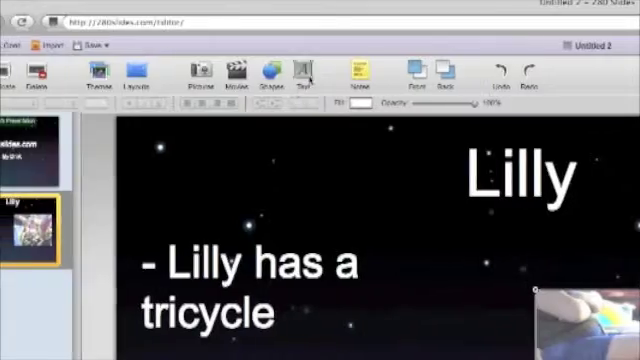
- Insert a new text box below the tricycle bullet
click(314, 75)
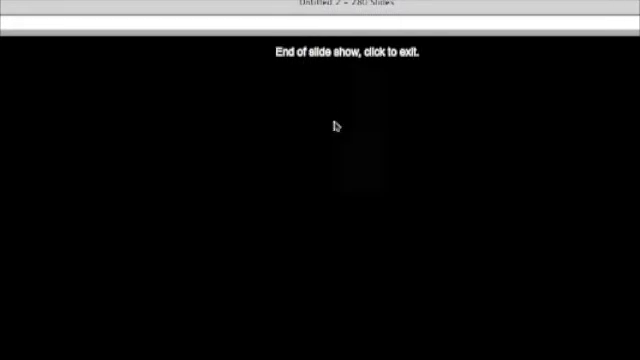
- Exit the end-of-show screen back to the editor
click(340, 268)
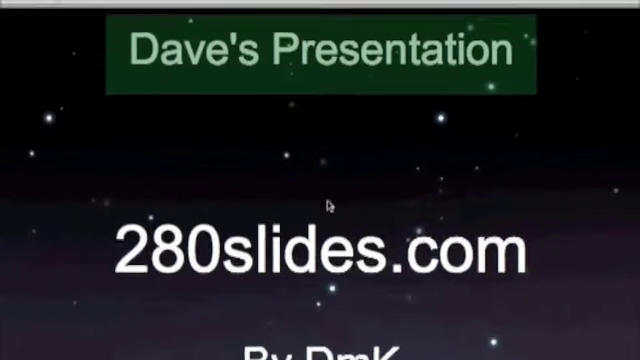